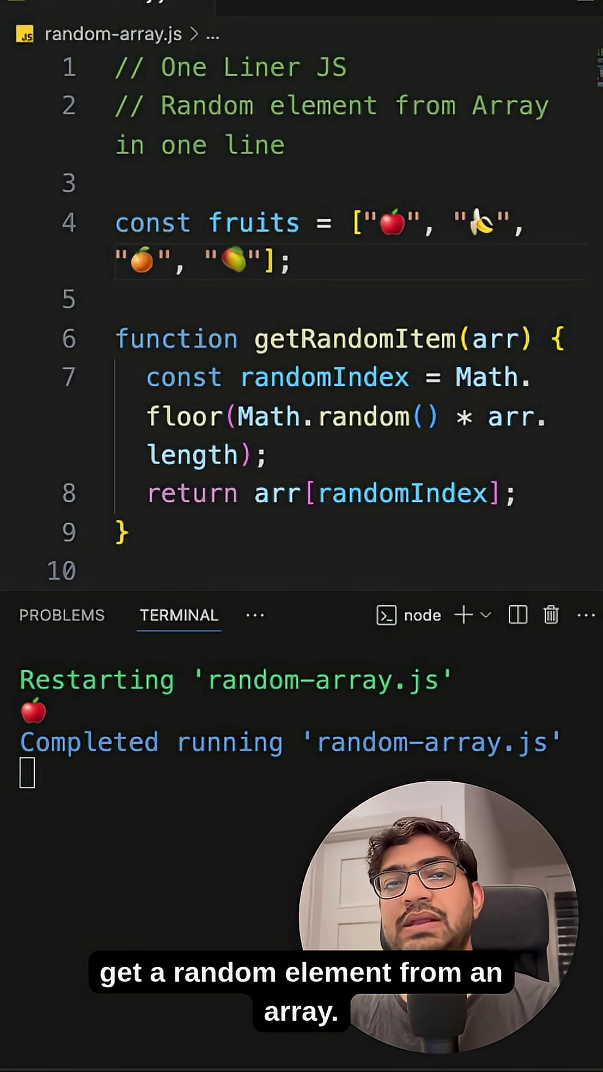
Walk through the fruits array and the getRandomItem function's randomIndex calculation and return.
{"action": "double_click", "coordinate": [254, 223]}
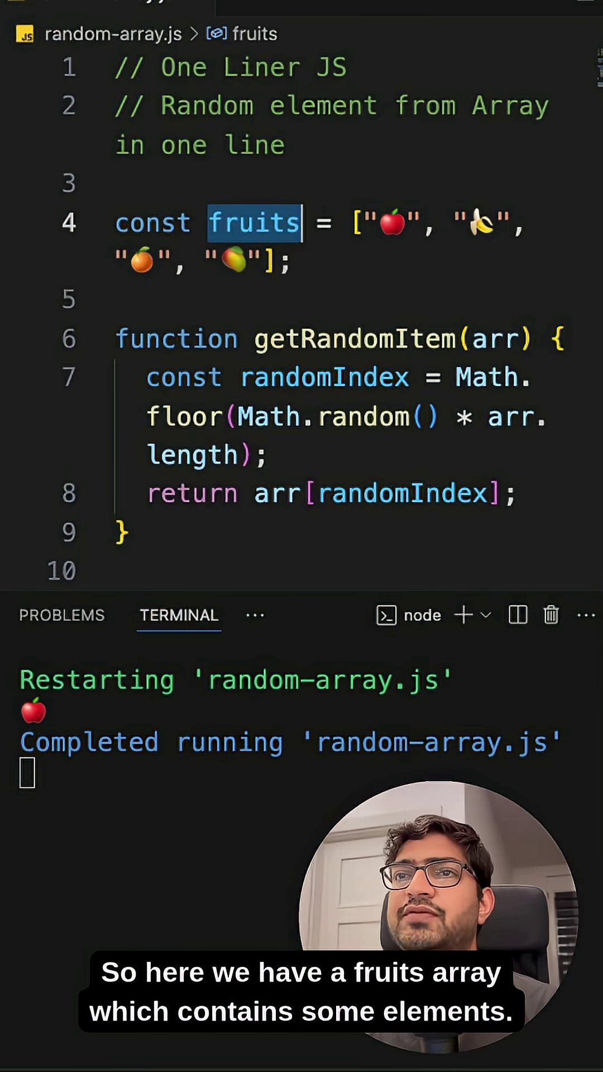
{"action": "left_click", "coordinate": [350, 222]}
{"action": "scroll", "coordinate": [301, 335], "scroll_direction": "down", "scroll_amount": 2}
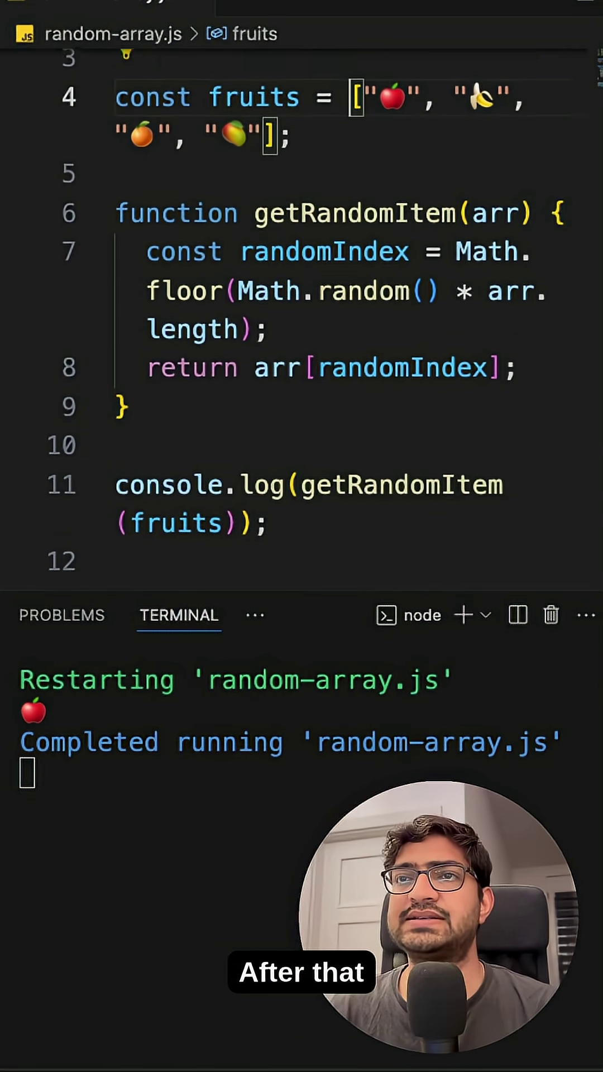
{"action": "double_click", "coordinate": [356, 199]}
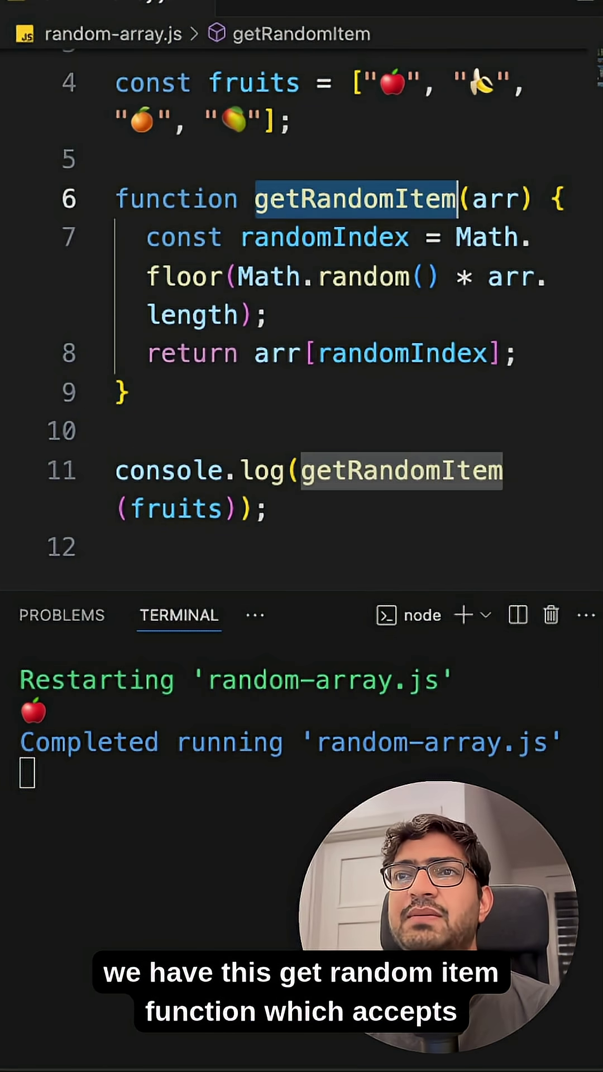
{"action": "double_click", "coordinate": [494, 198]}
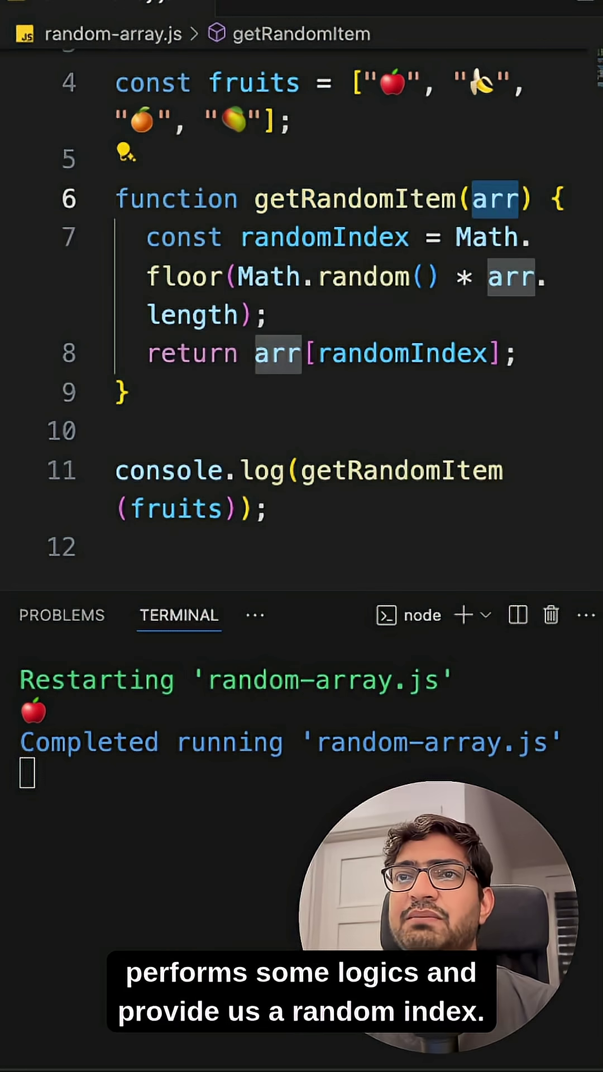
{"action": "left_click_drag", "start_coordinate": [148, 276], "coordinate": [270, 315]}
{"action": "double_click", "coordinate": [325, 236]}
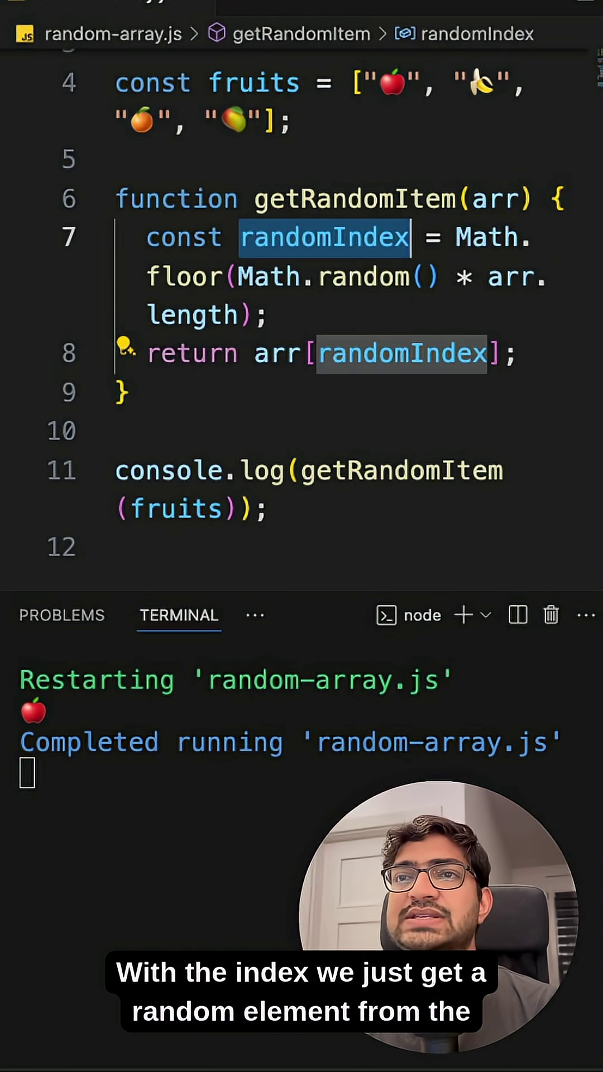
{"action": "left_click", "coordinate": [256, 352]}
{"action": "scroll", "coordinate": [301, 293], "scroll_direction": "down", "scroll_amount": 3}
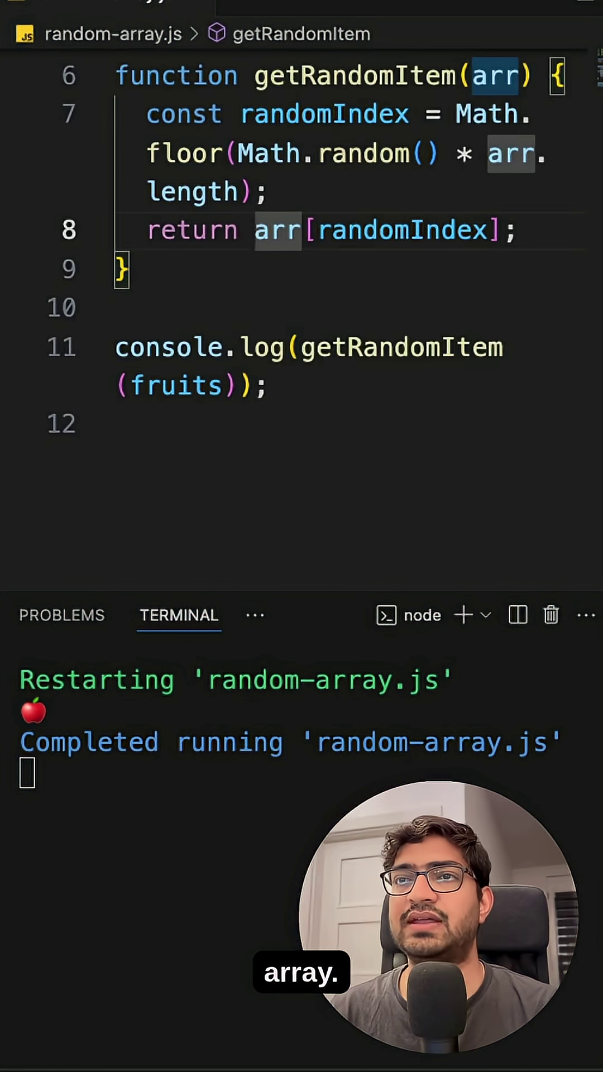
Save twice to re-run the script, which now logs a banana instead of an apple.
{"action": "left_click", "coordinate": [411, 347]}
{"action": "left_click", "coordinate": [505, 347]}
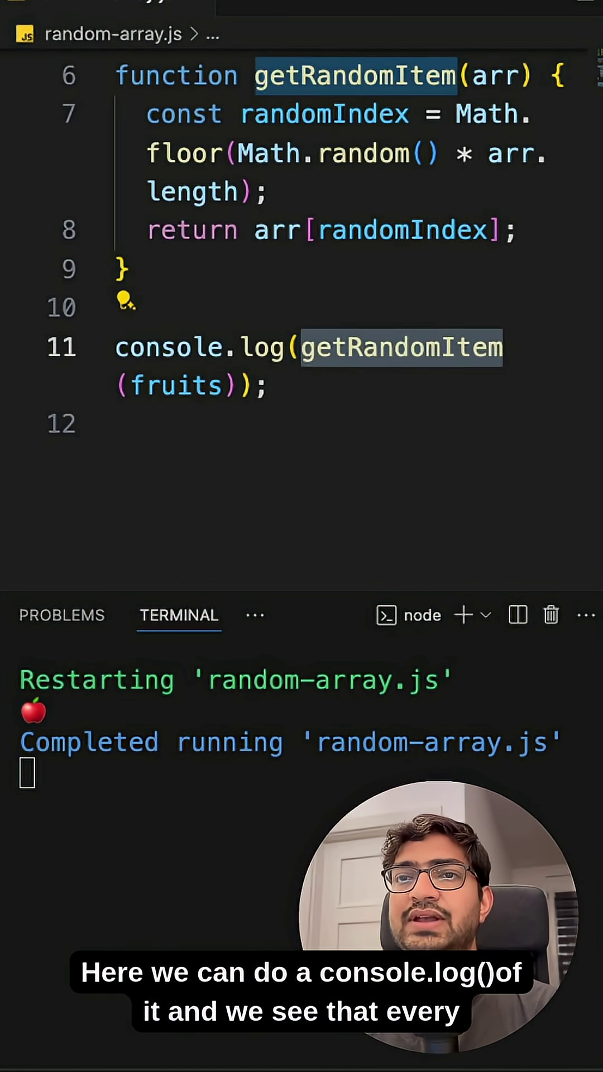
{"action": "key", "text": "Down"}
{"action": "key", "text": "ctrl+s"}
{"action": "key", "text": "ctrl+s"}
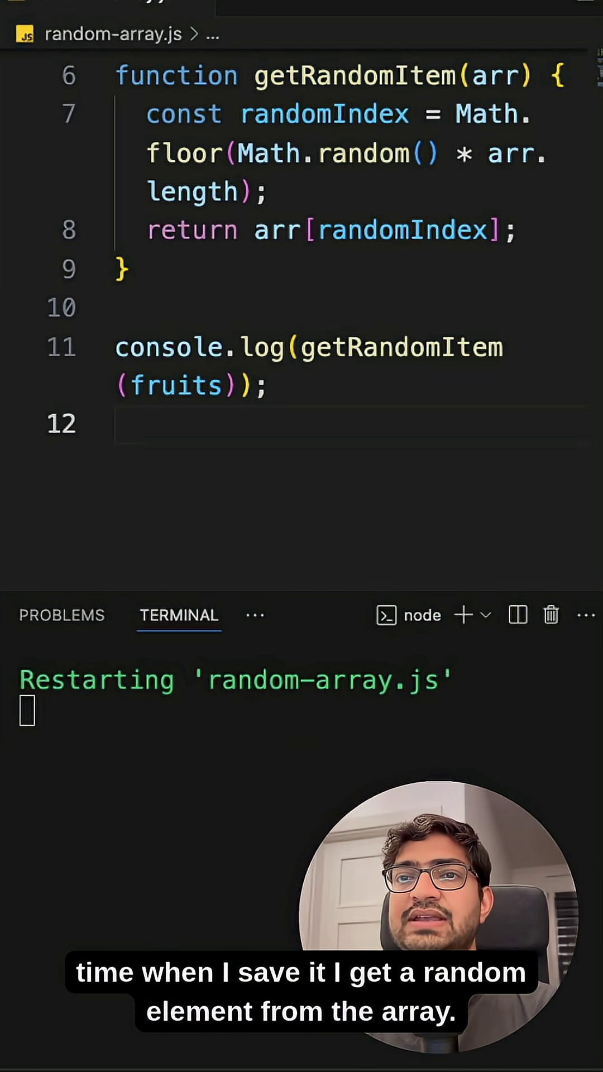
{"action": "key", "text": "ctrl+s"}
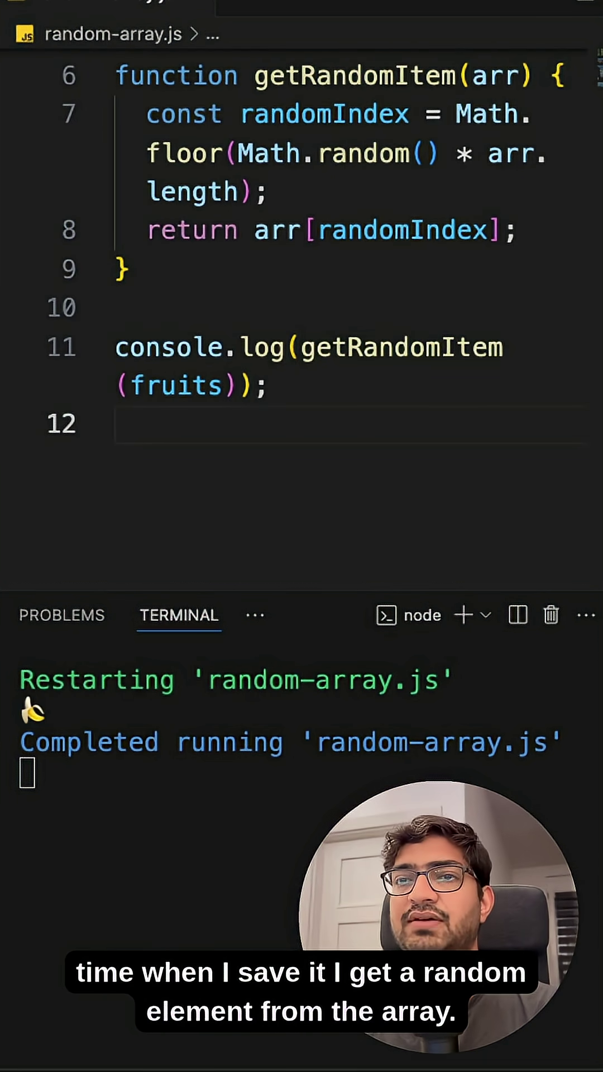
{"action": "scroll", "coordinate": [302, 318], "scroll_direction": "up", "scroll_amount": 4}
{"action": "scroll", "coordinate": [302, 319], "scroll_direction": "up", "scroll_amount": 1}
{"action": "left_click_drag", "start_coordinate": [130, 449], "coordinate": [116, 255]}
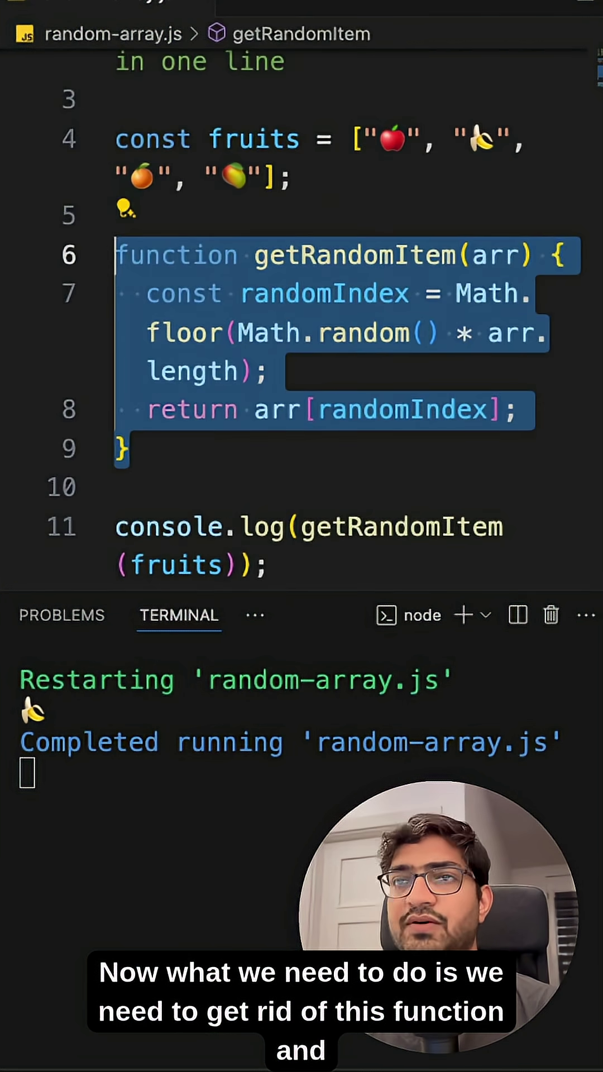
Comment out the getRandomItem function and add blank lines above it for new code.
{"action": "key", "text": "ctrl+slash"}
{"action": "key", "text": "Left"}
{"action": "key", "text": "Return"}
{"action": "key", "text": "Return"}
{"action": "key", "text": "Up"}
{"action": "key", "text": "Up"}
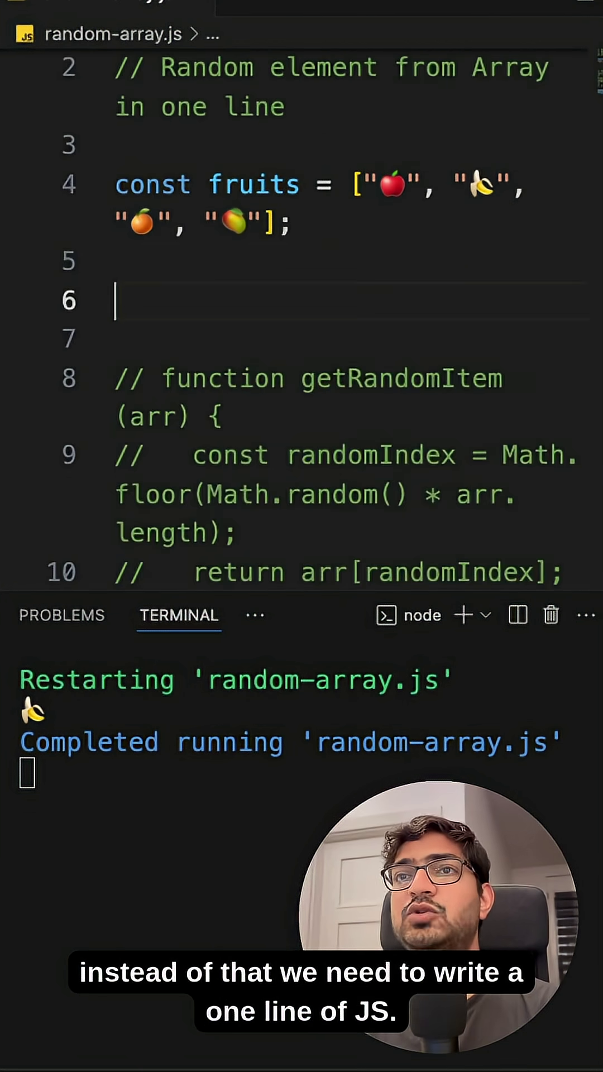
{"action": "type", "text": "const re"}
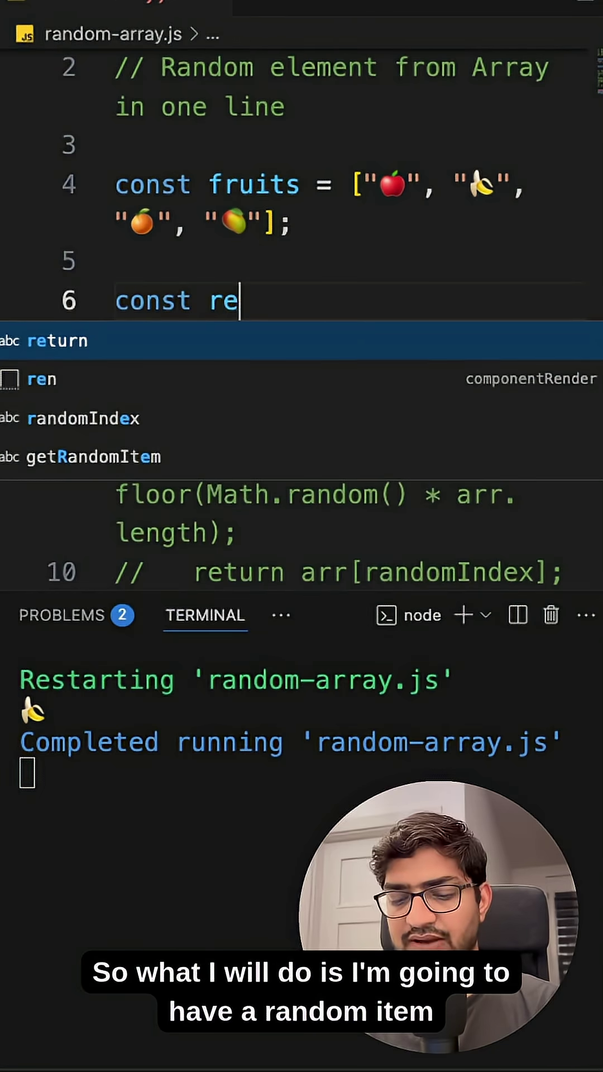
Write const randomItem = (arr) => arr[Math.floor(Math.random() * arr.length)]; and save.
{"action": "key", "text": "BackSpace"}
{"action": "type", "text": "an"}
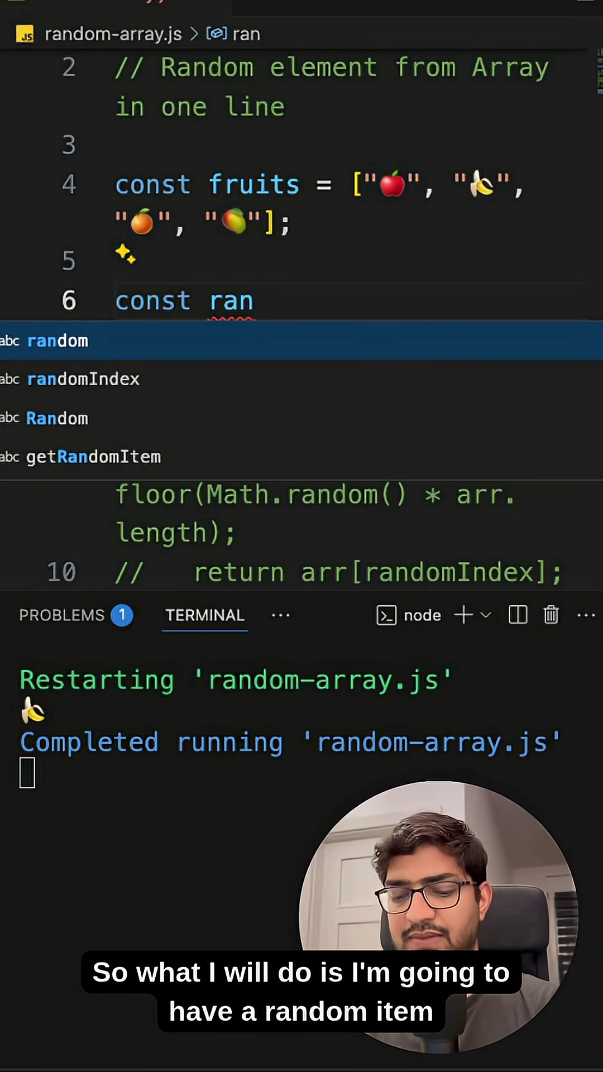
{"action": "type", "text": "domItem = ("}
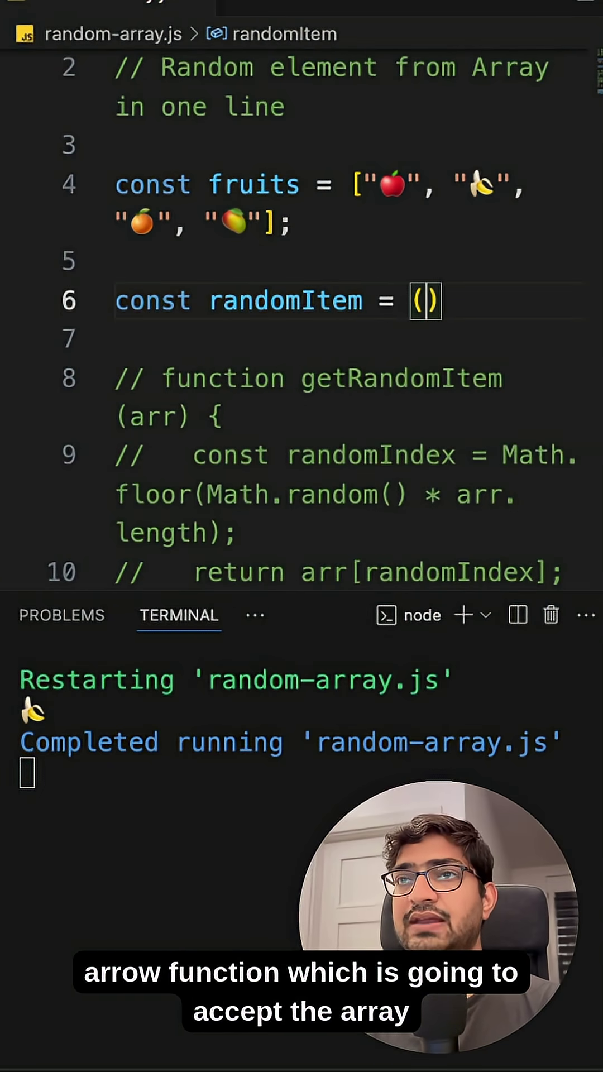
{"action": "type", "text": "arr) ="}
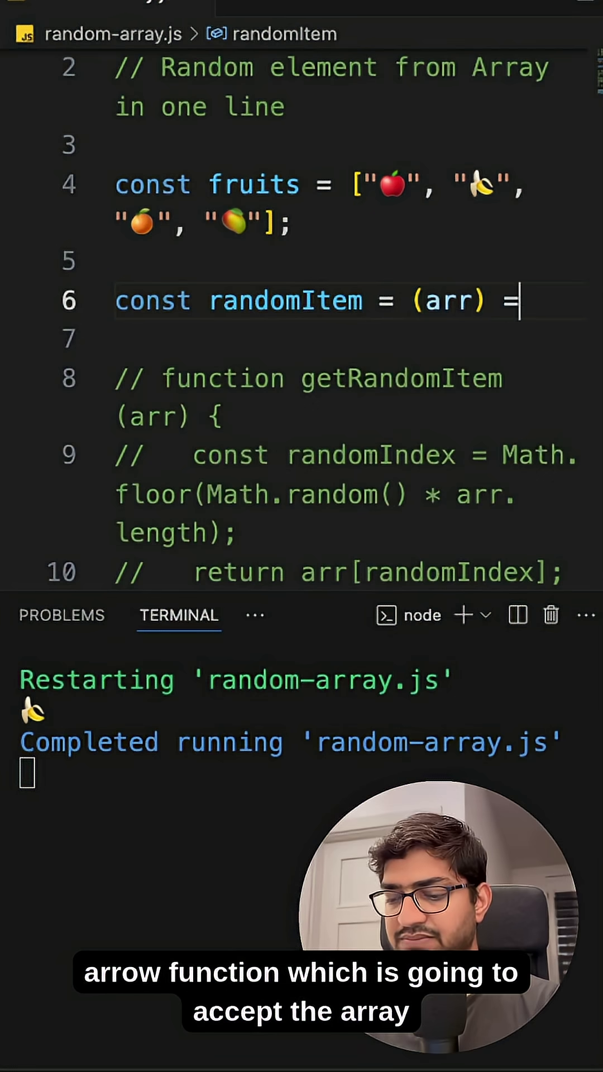
{"action": "type", "text": "> a"}
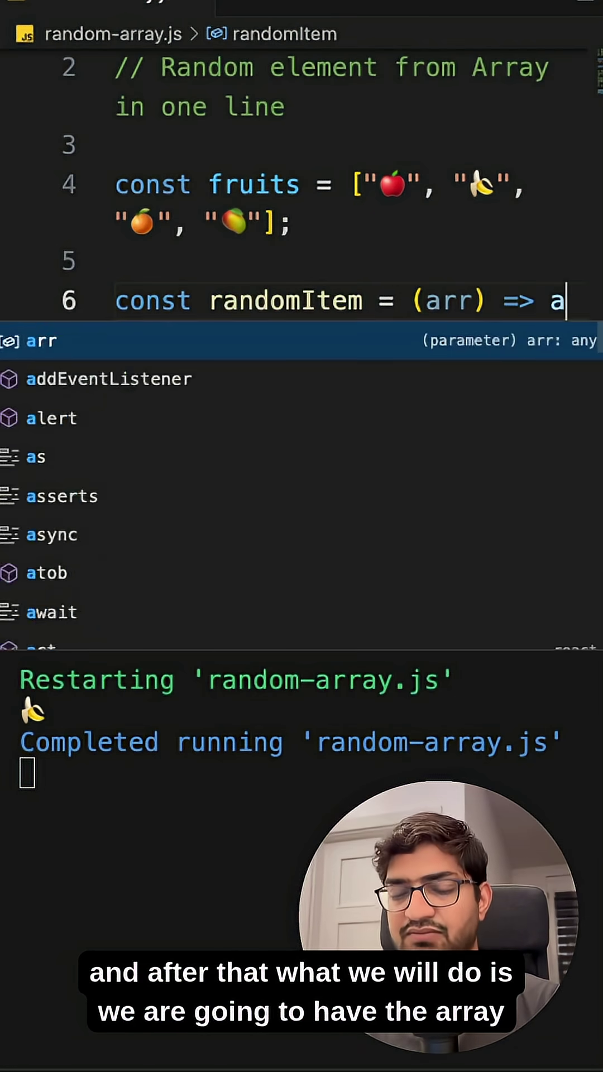
{"action": "type", "text": "rr["}
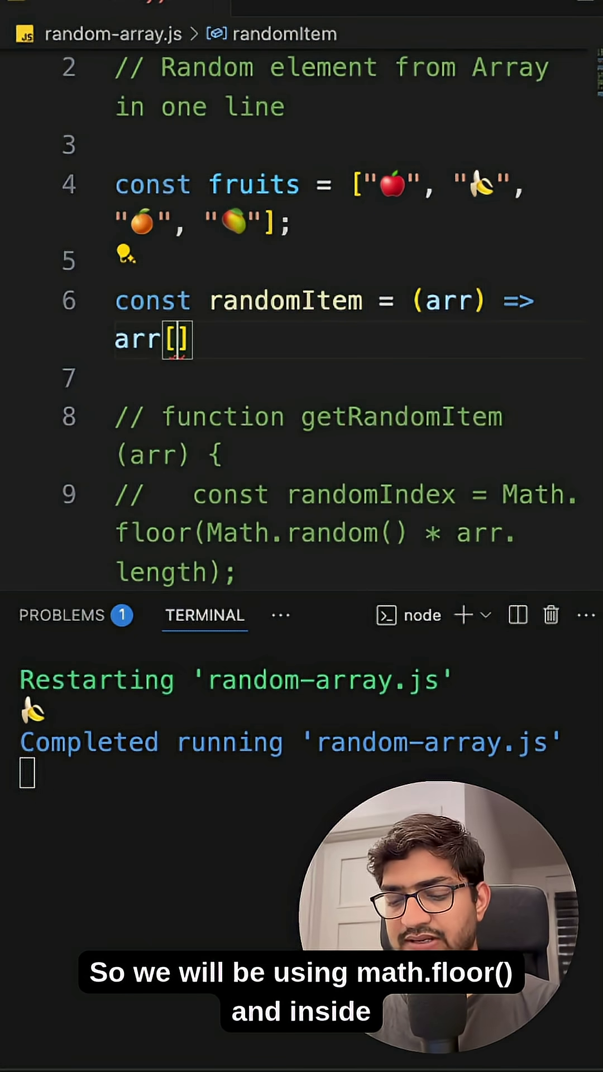
{"action": "type", "text": "Math.fl"}
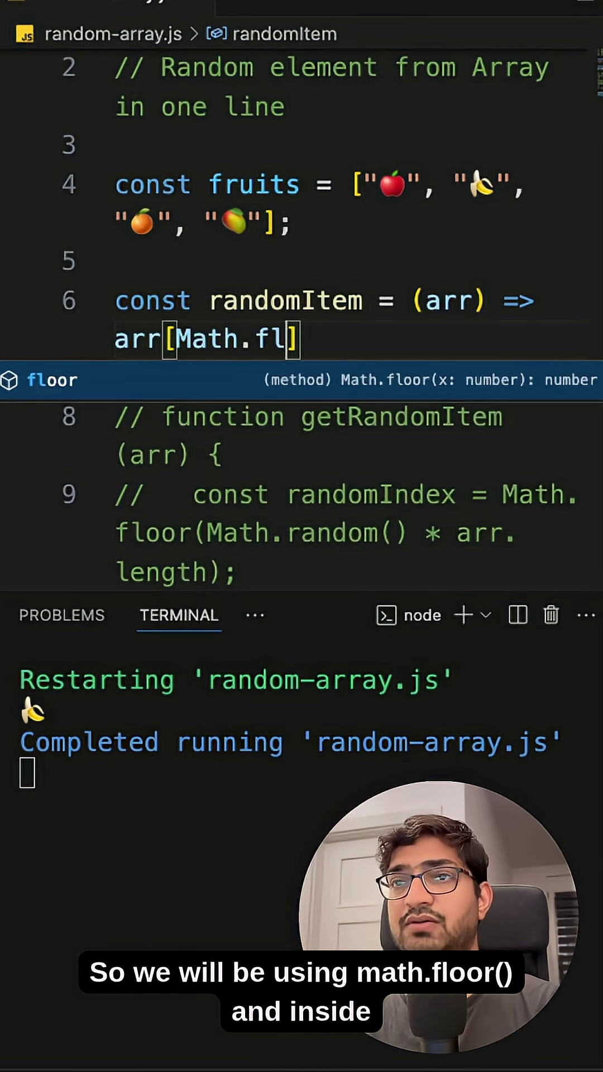
{"action": "type", "text": "oor(Math"}
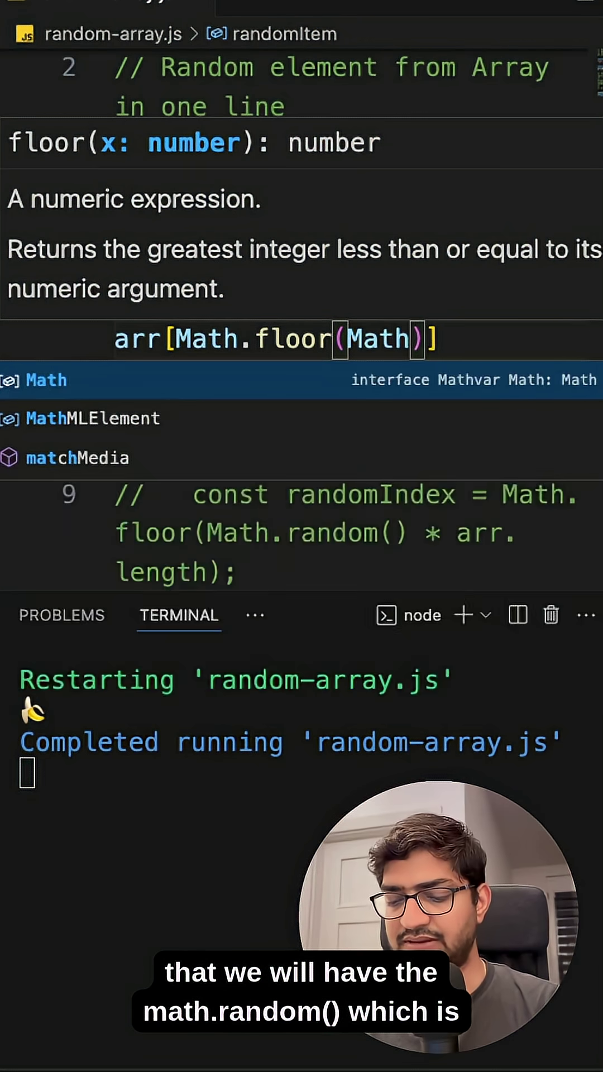
{"action": "type", "text": ".random"}
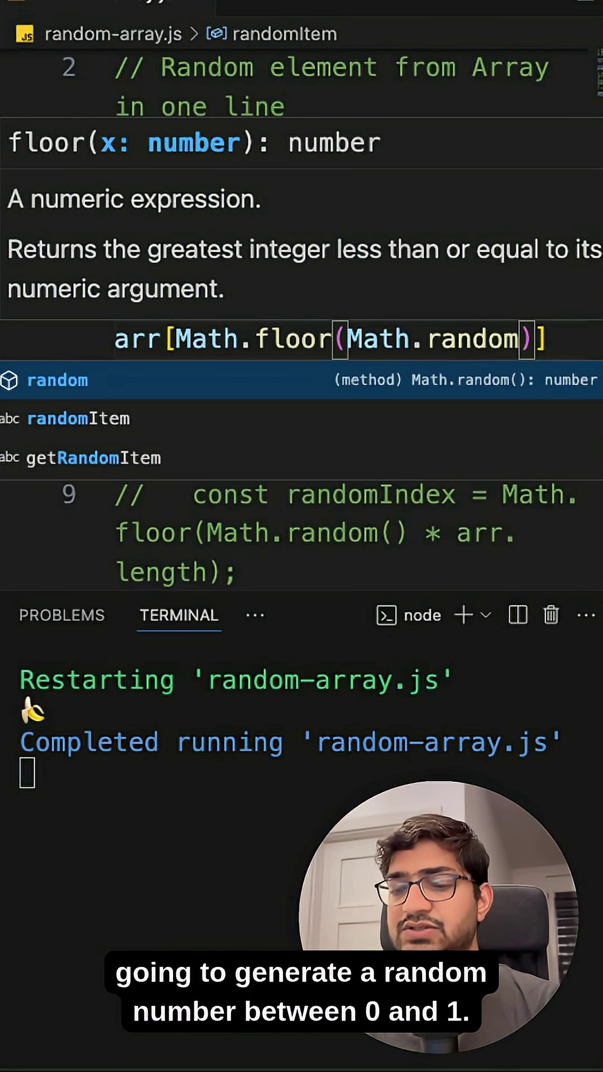
{"action": "type", "text": "("}
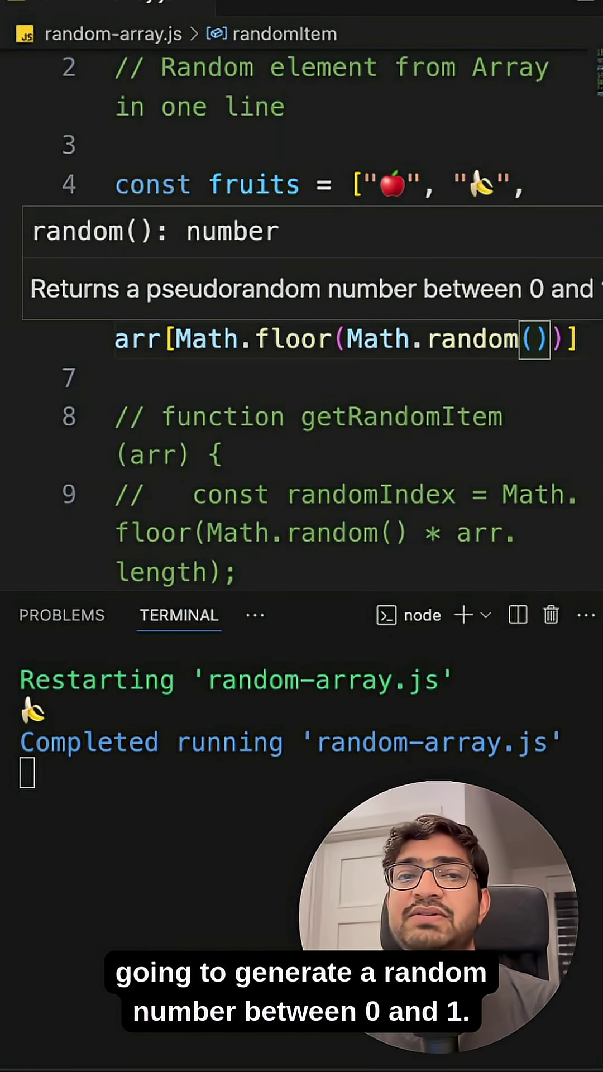
{"action": "key", "text": "Right"}
{"action": "type", "text": "* a"}
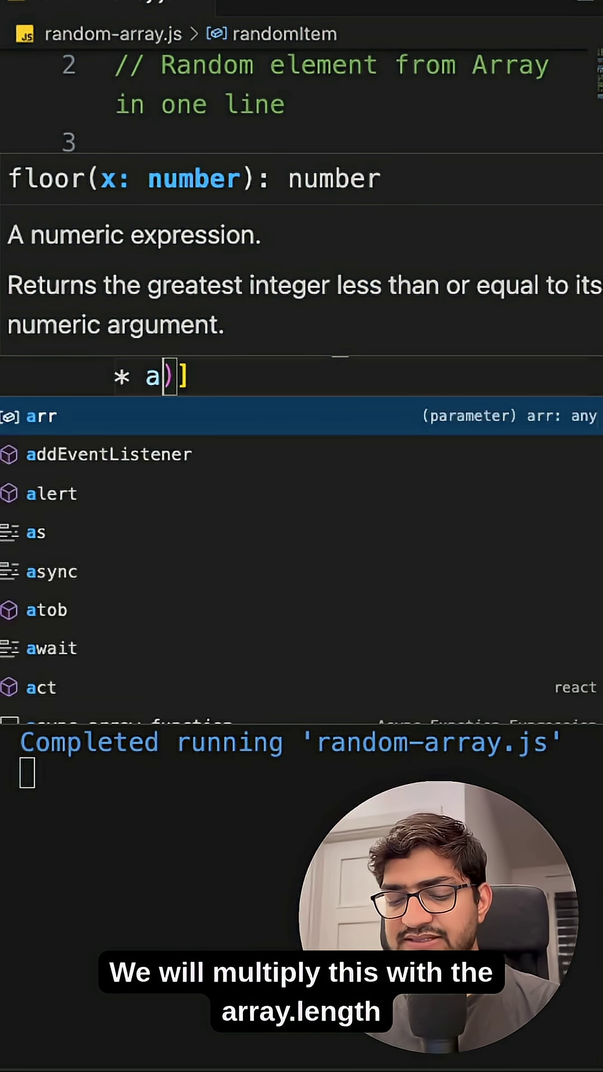
{"action": "type", "text": "rr.length"}
{"action": "key", "text": "ctrl+s"}
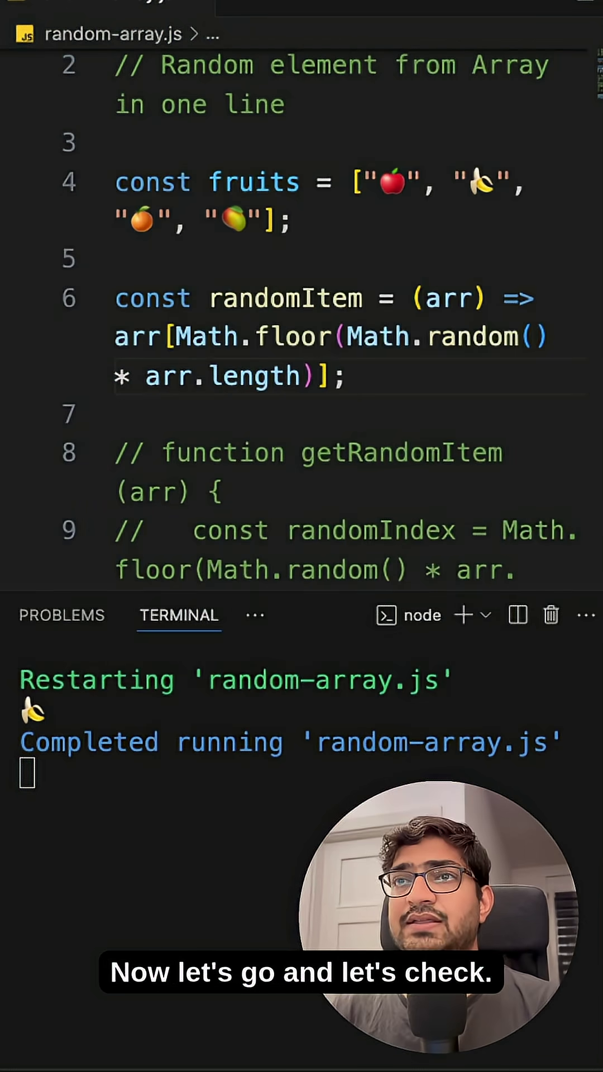
Change console.log to call randomItem(fruits) and save to re-run, now logging a mango.
{"action": "double_click", "coordinate": [286, 299]}
{"action": "key", "text": "ctrl+c"}
{"action": "scroll", "coordinate": [302, 318], "scroll_direction": "down", "scroll_amount": 5}
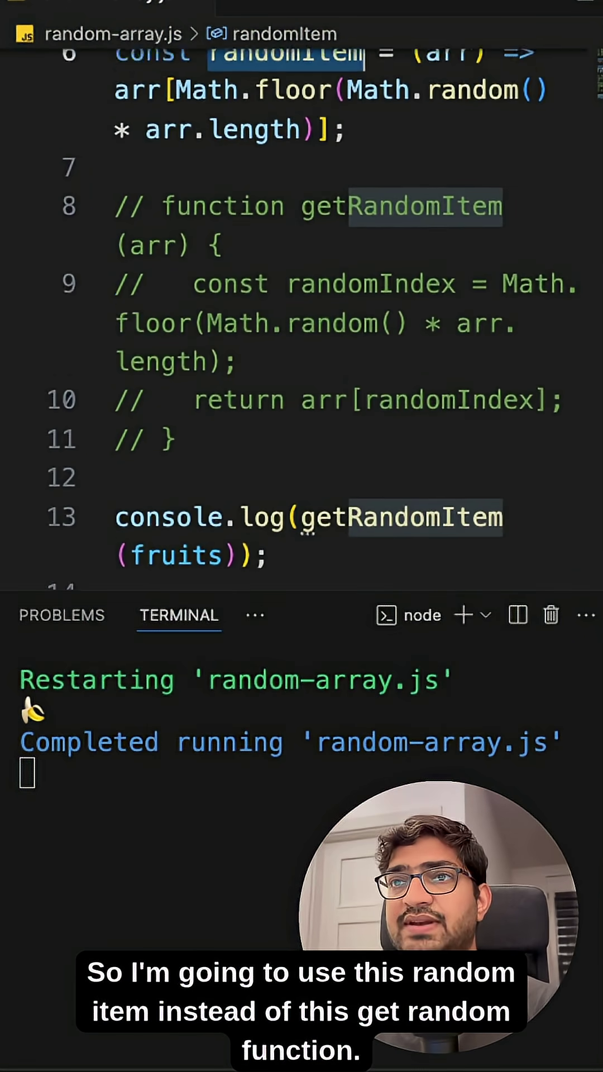
{"action": "scroll", "coordinate": [302, 318], "scroll_direction": "down", "scroll_amount": 1}
{"action": "double_click", "coordinate": [363, 502]}
{"action": "key", "text": "ctrl+v"}
{"action": "scroll", "coordinate": [302, 319], "scroll_direction": "down", "scroll_amount": 3}
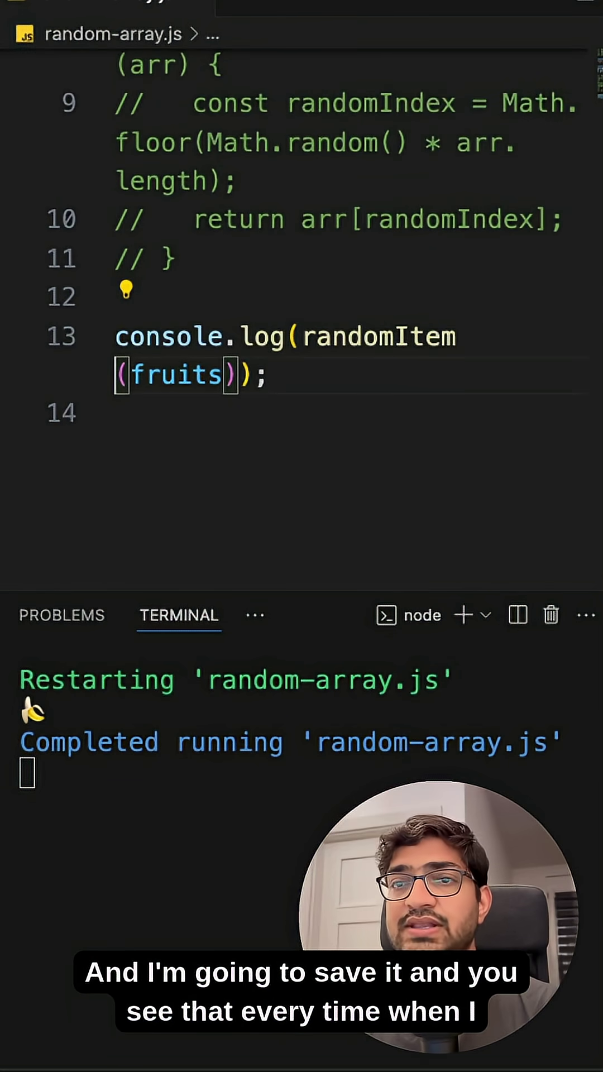
{"action": "key", "text": "ctrl+s"}
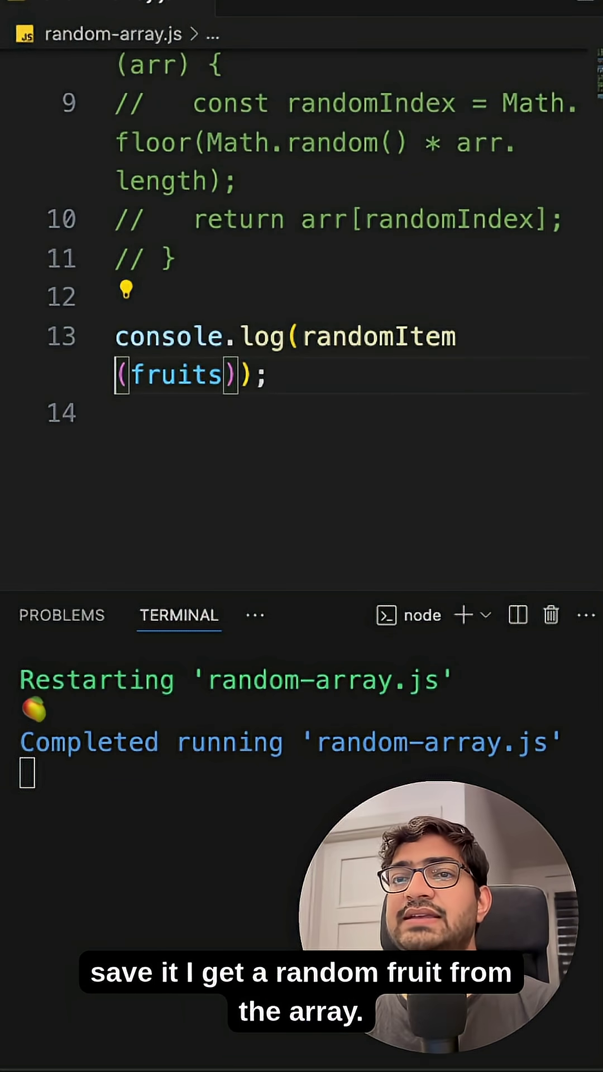
{"action": "key", "text": "ctrl+s"}
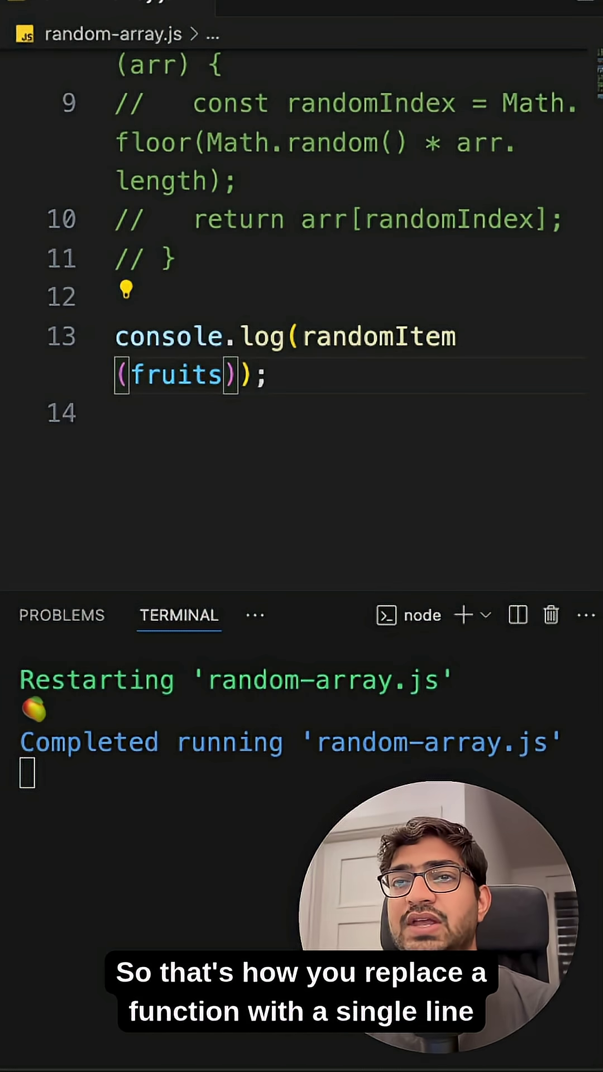